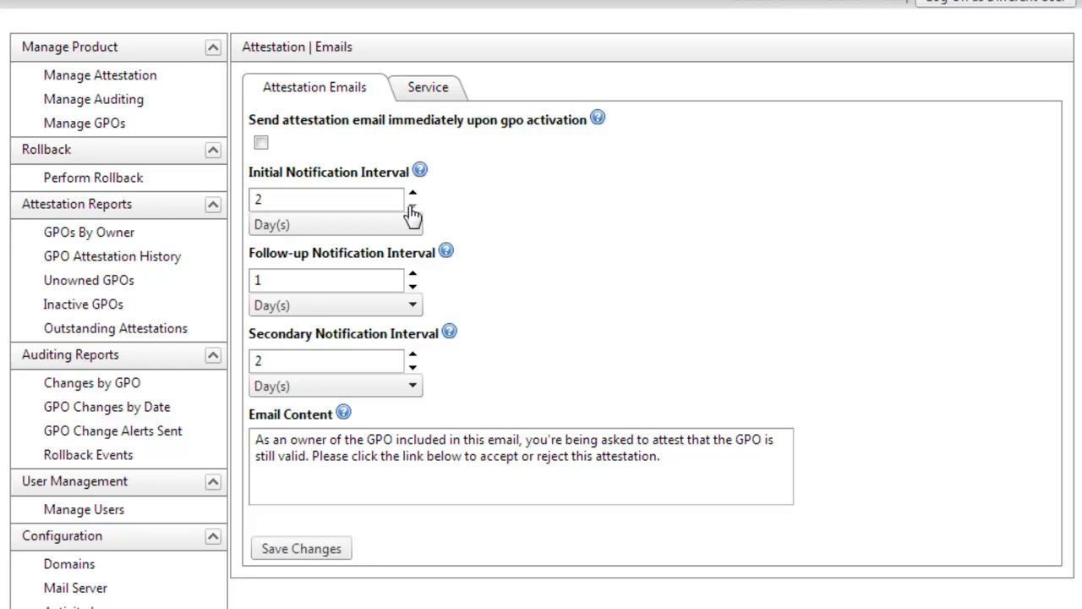
- Select the Administrative Template GPO from the Inactive tab of the managed GPO list
click(105, 125)
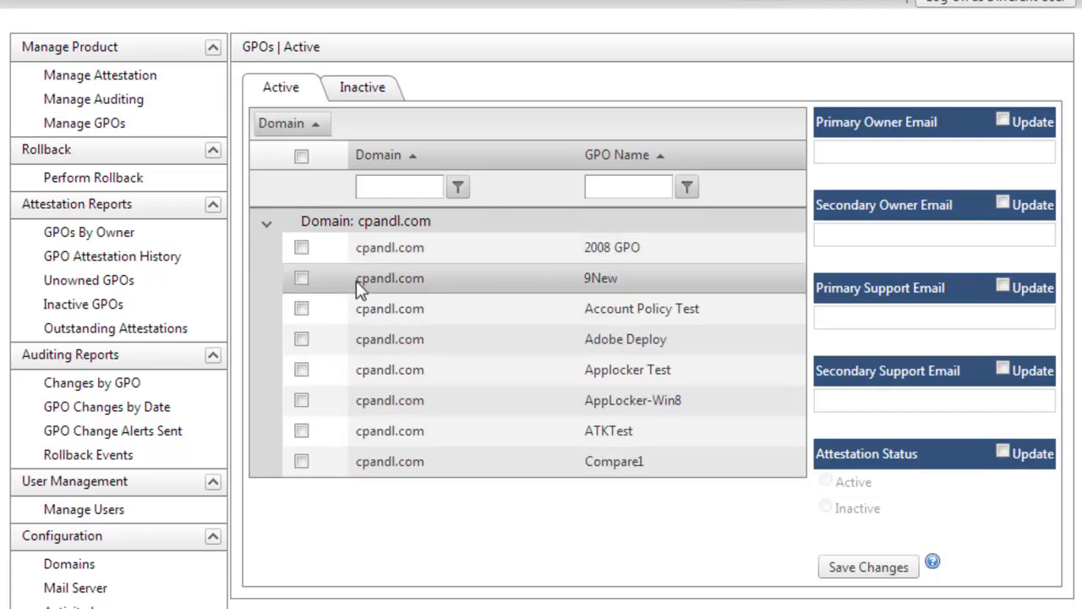
click(362, 87)
click(291, 339)
- Assign the suggested primary owner email, set attestation status to Active, and save the changes
click(993, 121)
click(924, 153)
text(darren)
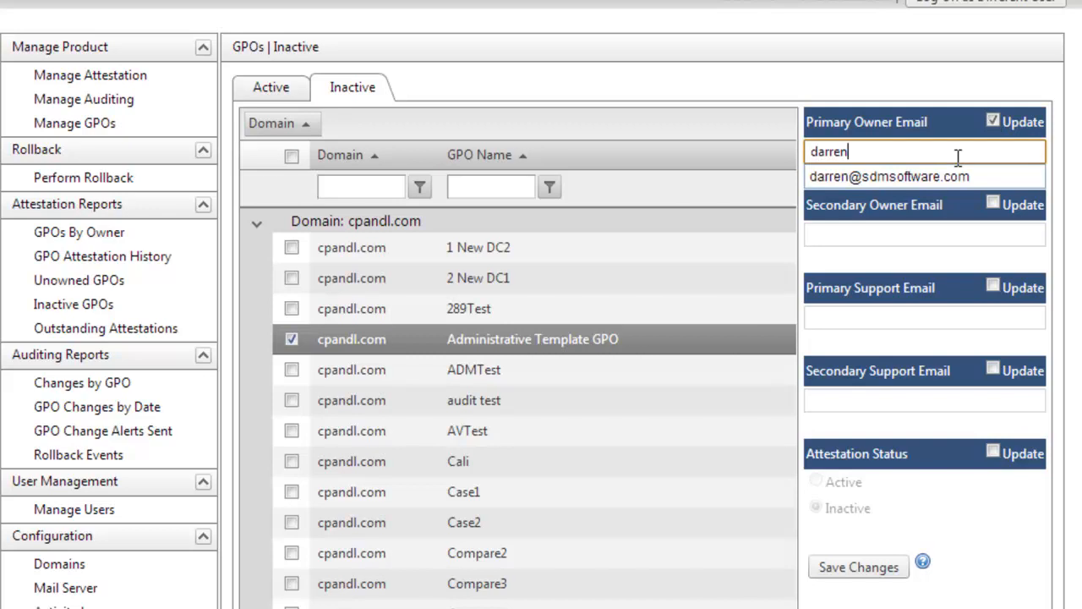
click(889, 176)
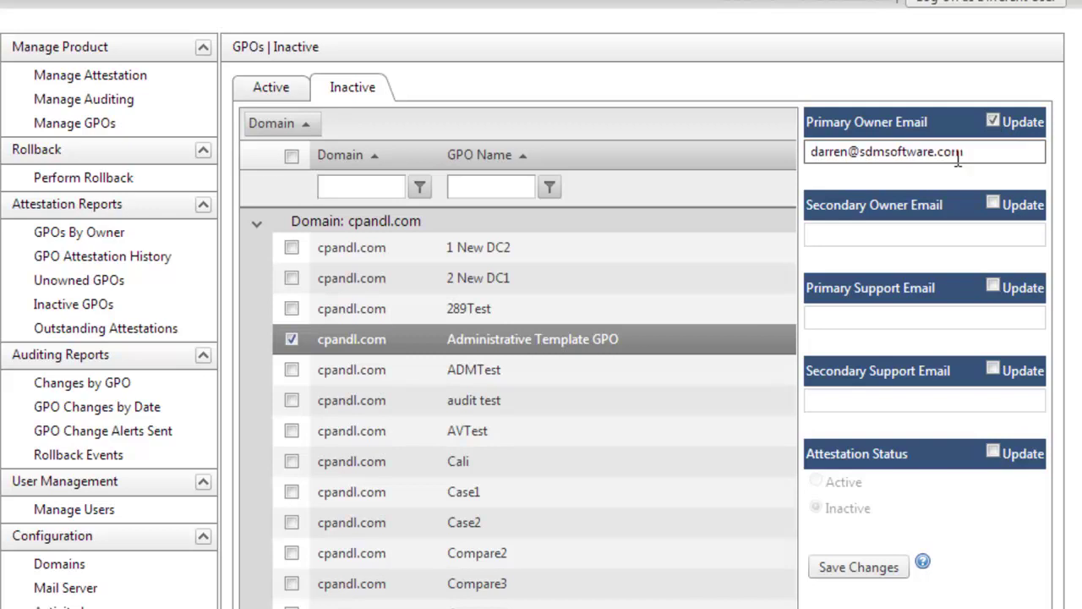
click(992, 453)
click(816, 481)
click(858, 567)
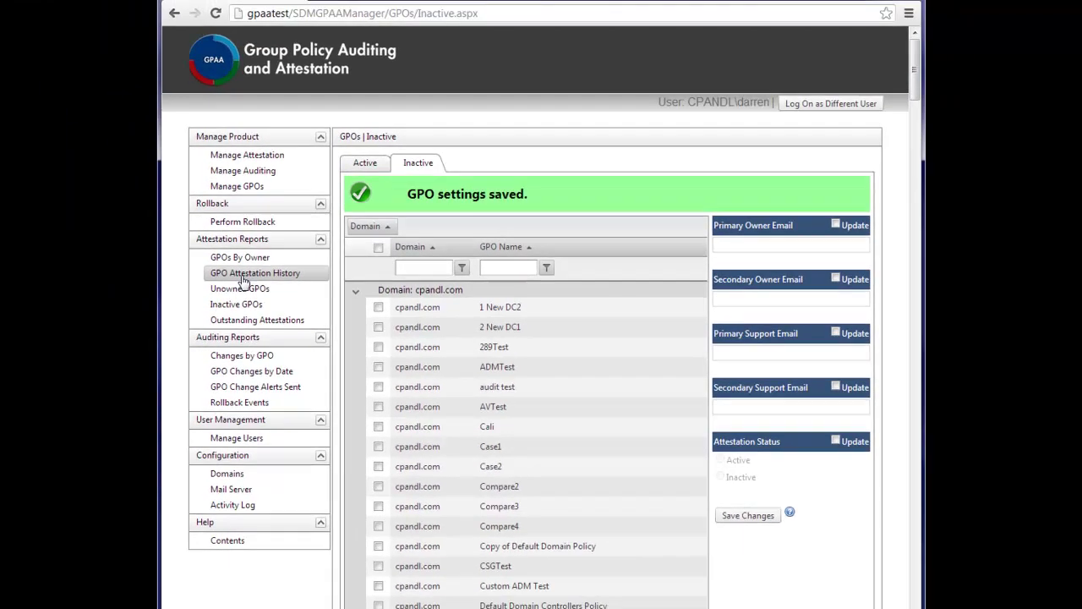
- Review the GPO Attestation History, Outstanding Attestations and GPO Changes by Date reports
click(118, 264)
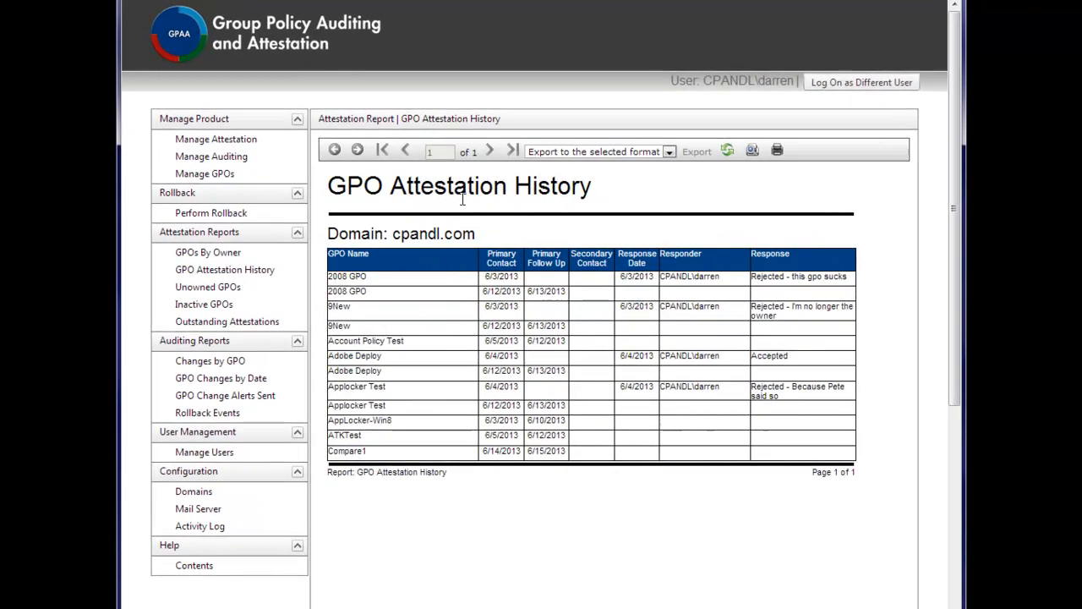
click(227, 322)
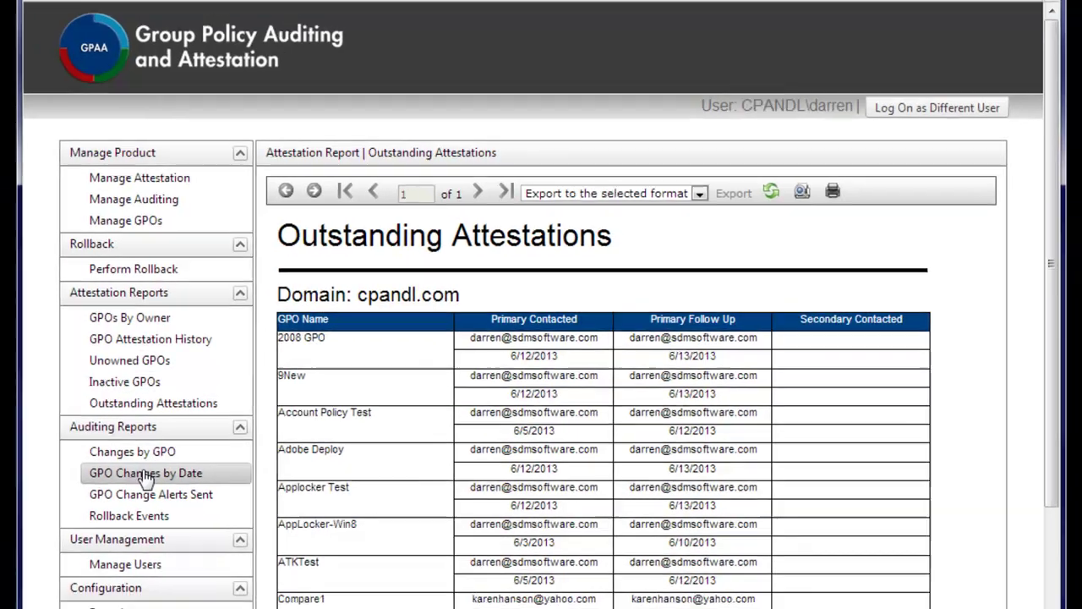
click(147, 473)
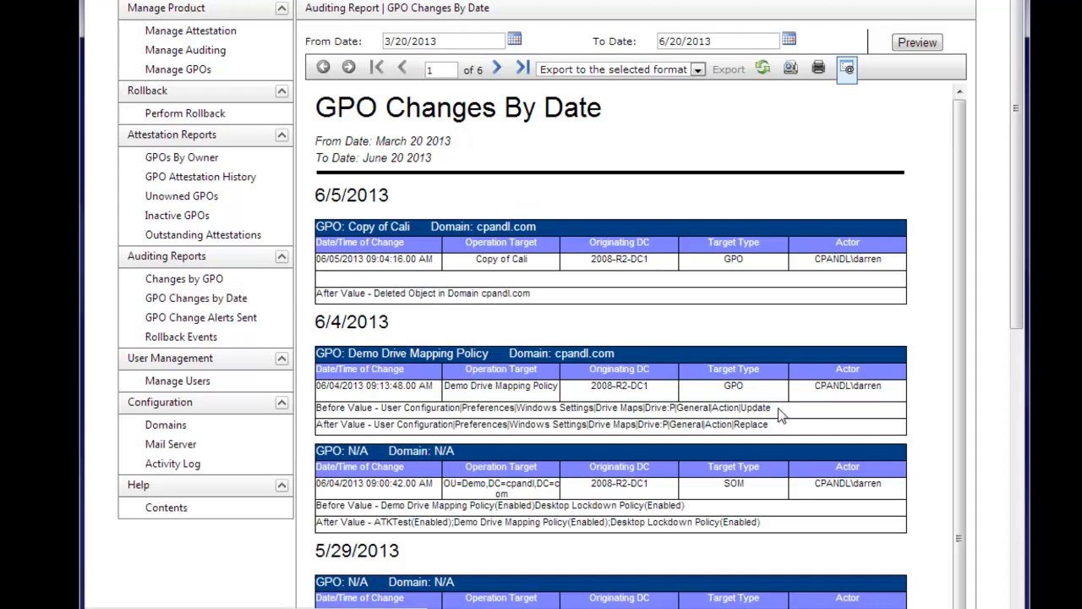
drag(774, 408, 742, 409)
drag(767, 424, 736, 425)
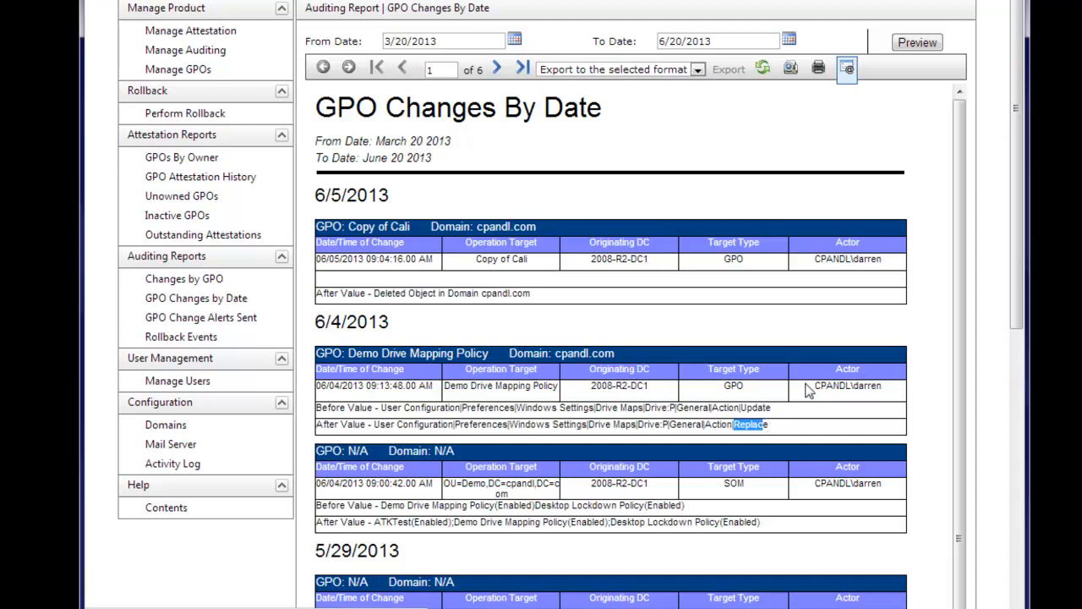
drag(883, 387, 813, 386)
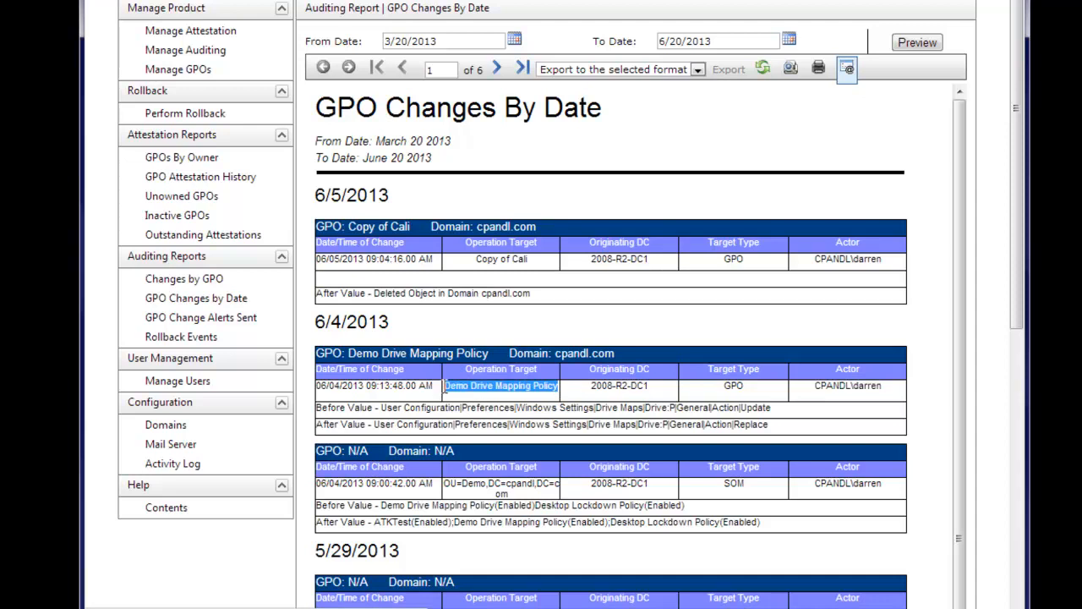
drag(558, 386, 314, 386)
drag(419, 386, 394, 387)
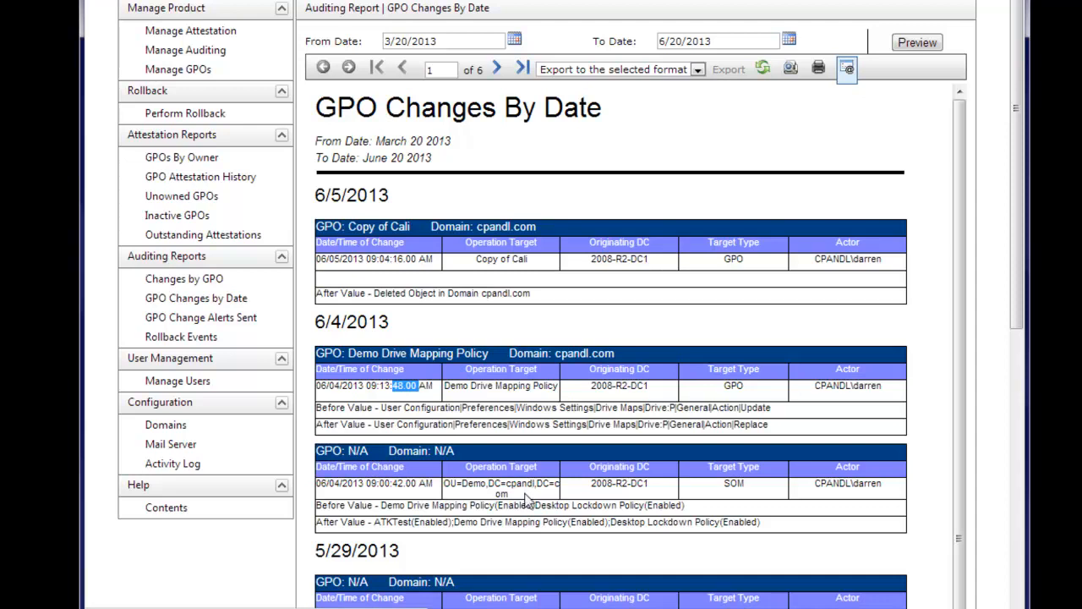
drag(526, 495, 451, 487)
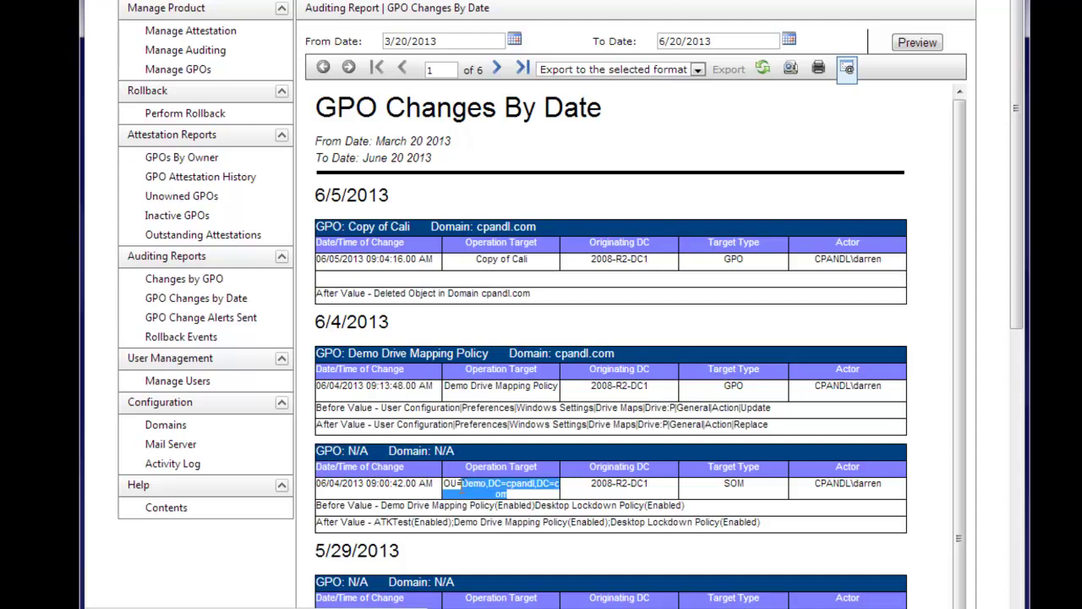
triple_click(448, 482)
drag(378, 507, 696, 511)
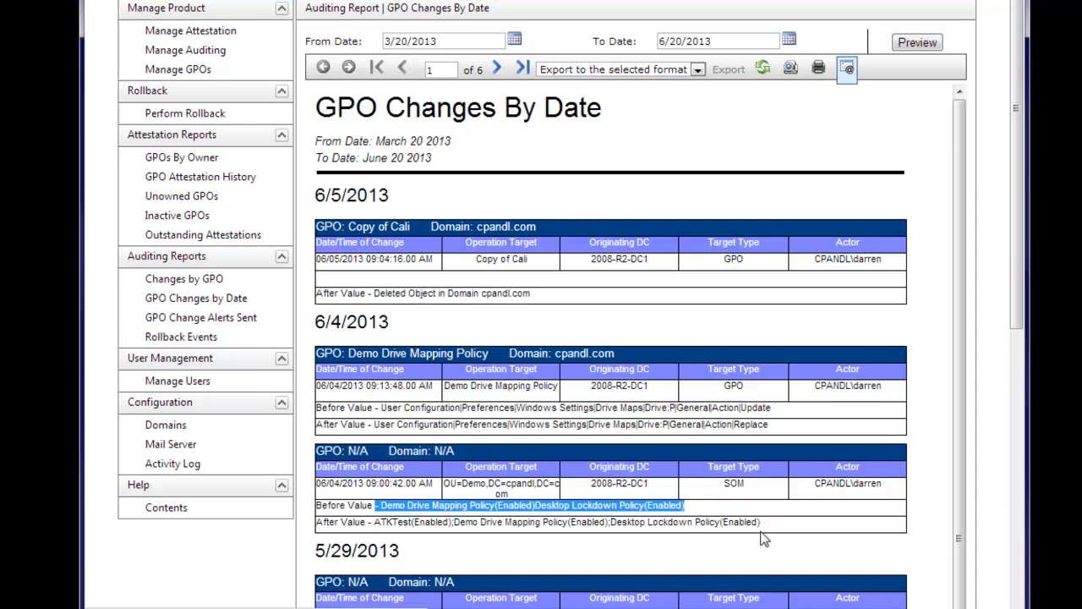
mouse_move(761, 521)
mouse_down()
mouse_move(651, 528)
mouse_move(474, 512)
mouse_up()
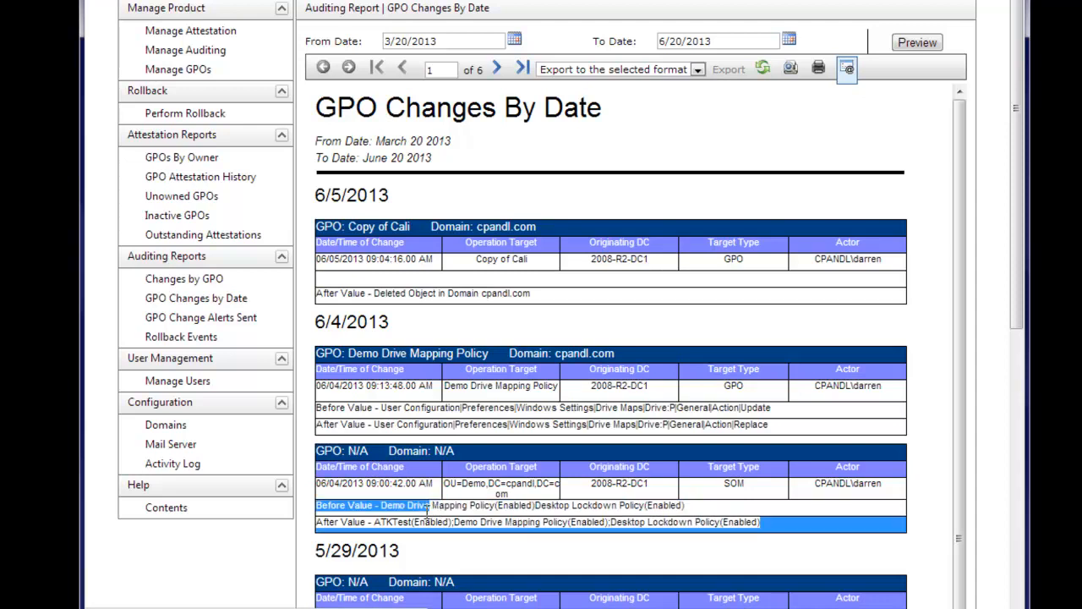
drag(760, 521, 375, 523)
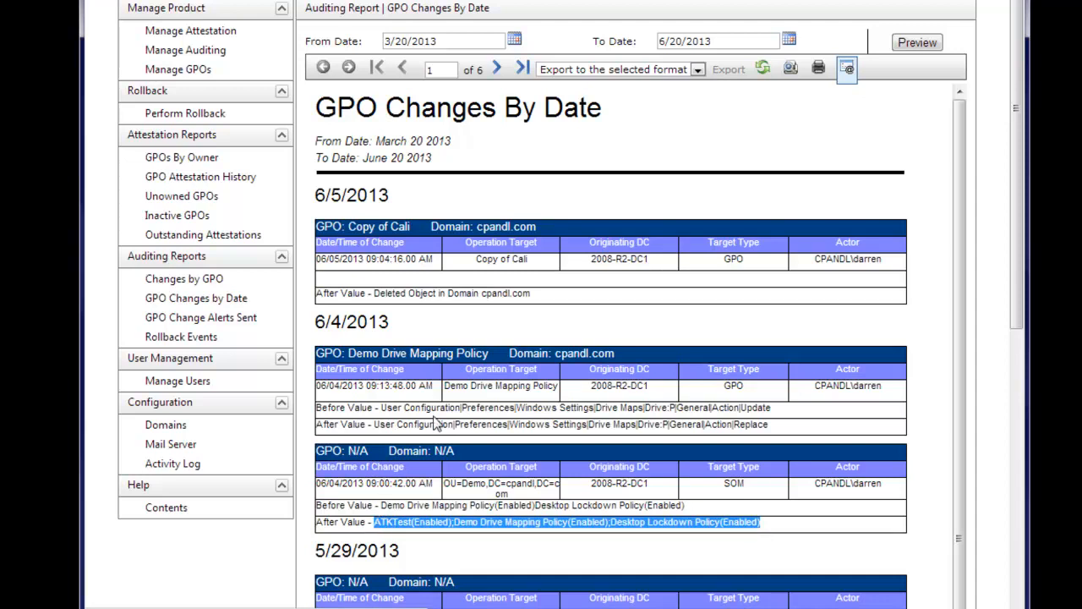
drag(375, 292, 528, 294)
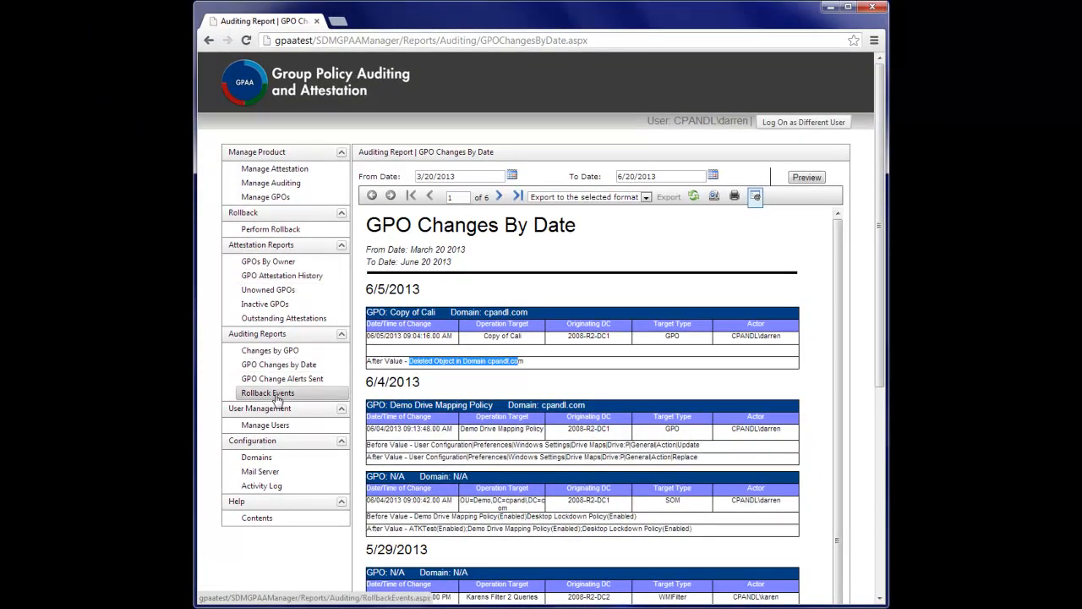
- Choose the 5/28/2013 initial backup of ATKTest on the Perform Rollback page
click(276, 229)
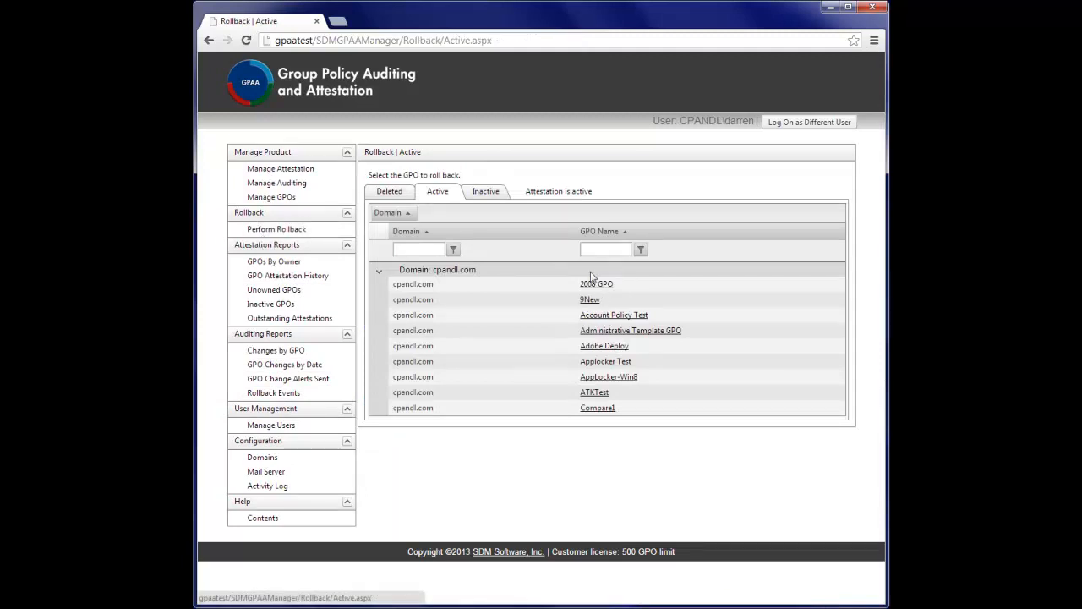
click(595, 393)
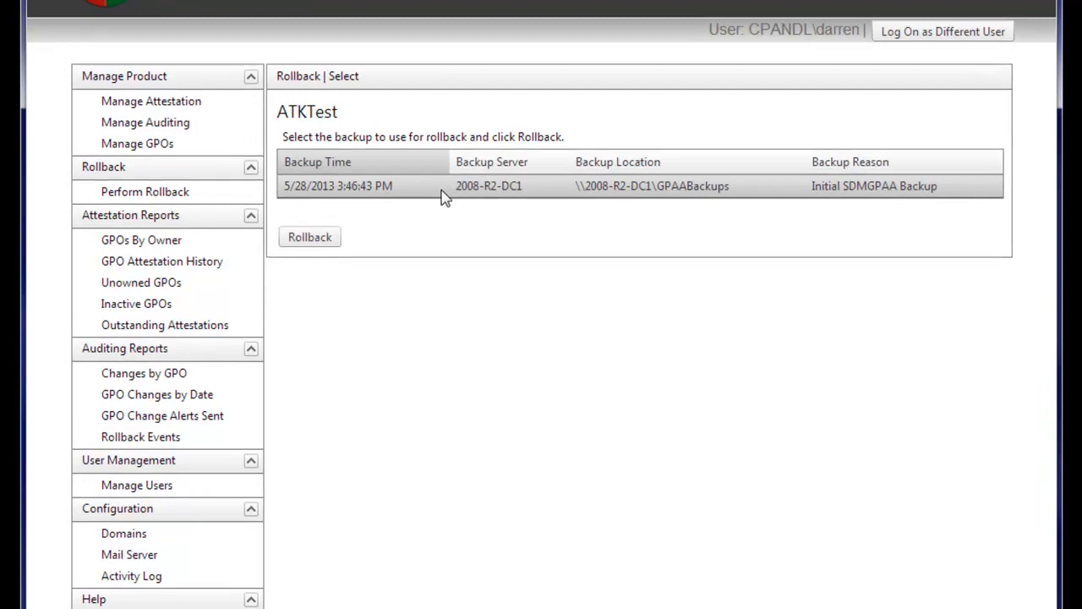
click(446, 190)
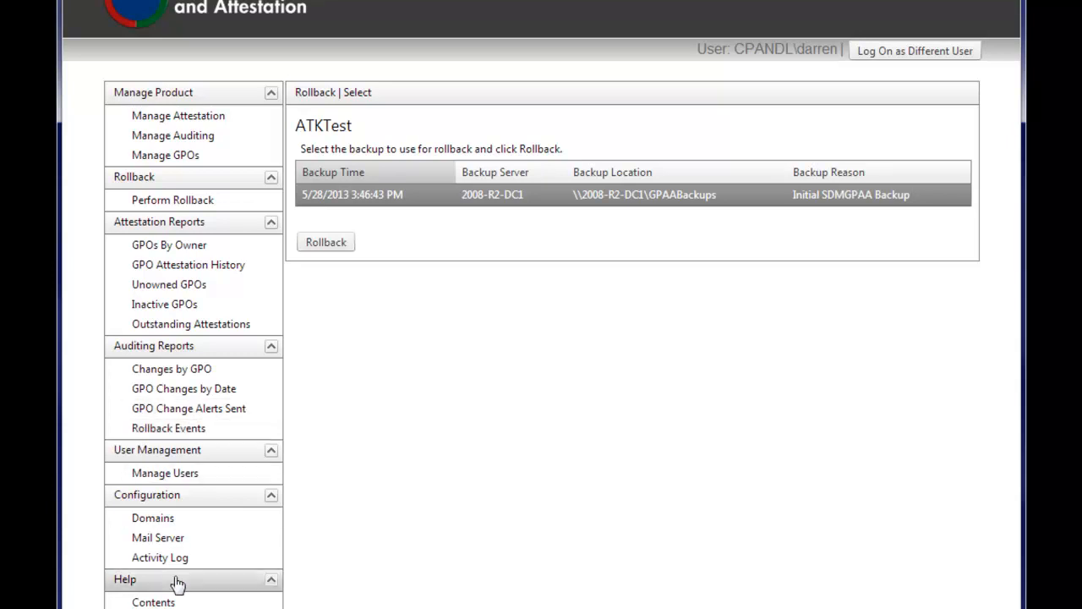
- Show the Manage Users list with Darren Mar-Elia holding all six management and reporter roles
click(154, 474)
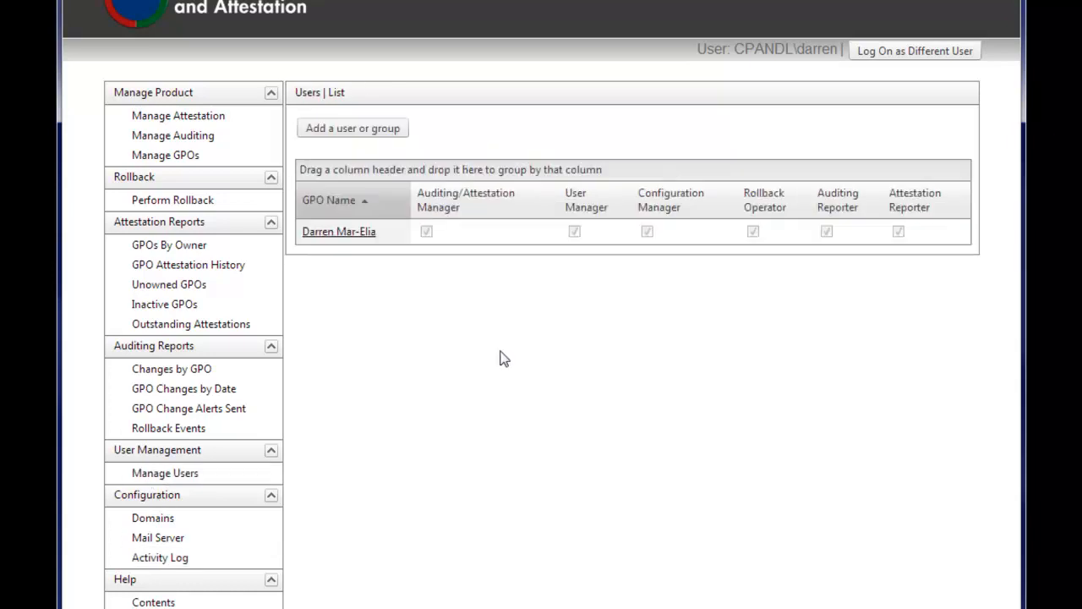